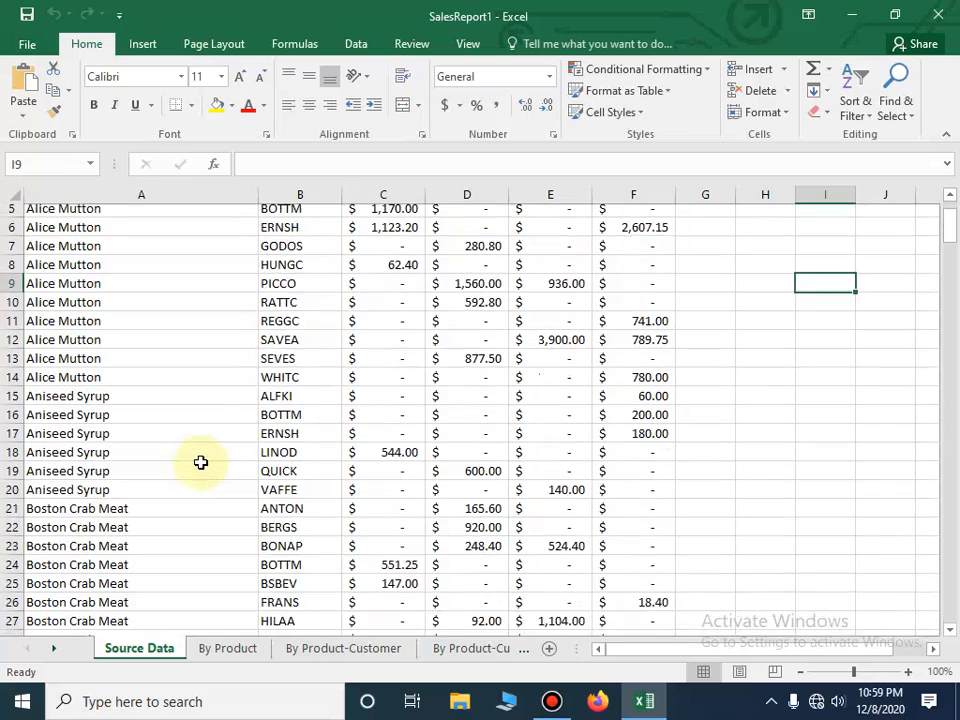
- Hide column C, which holds the Qtr 1 figures, on the Source Data sheet
scroll(199, 461, up, 8)
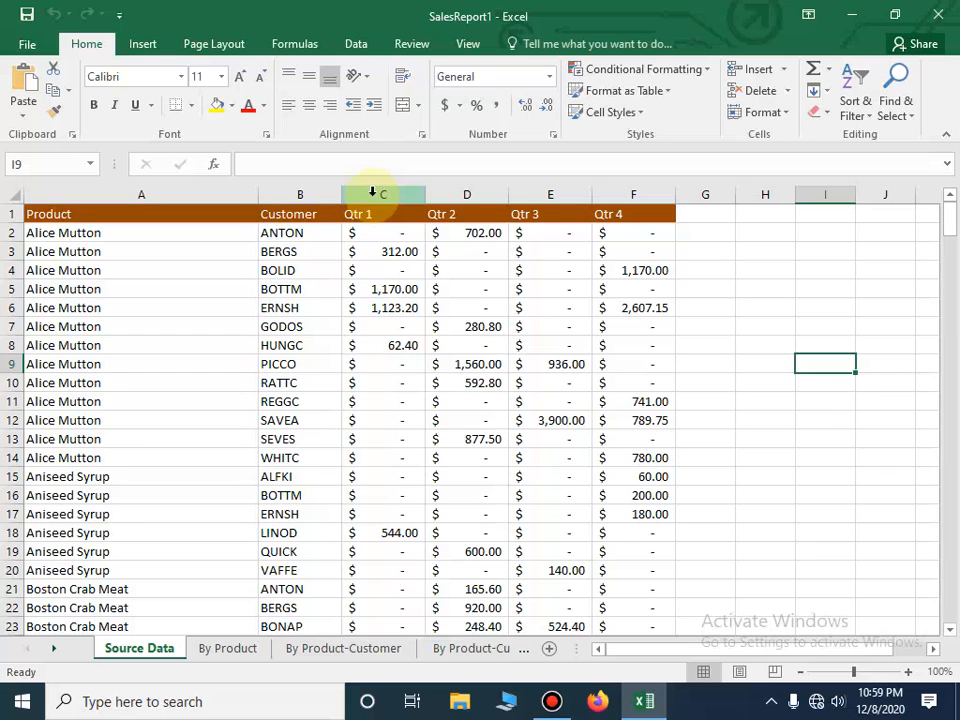
right_click(375, 195)
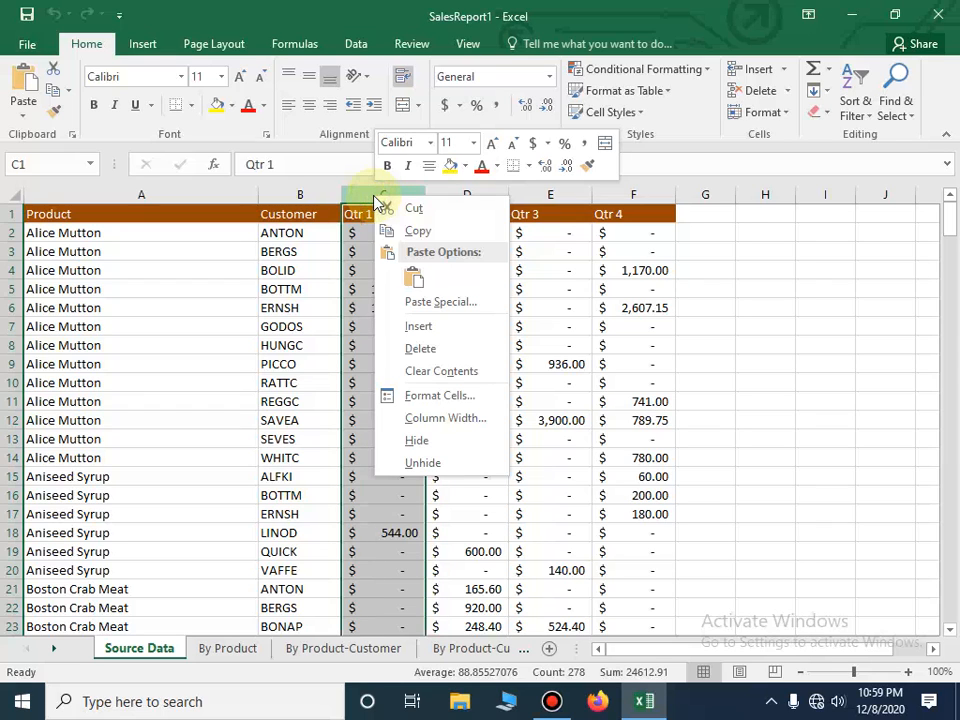
click(427, 446)
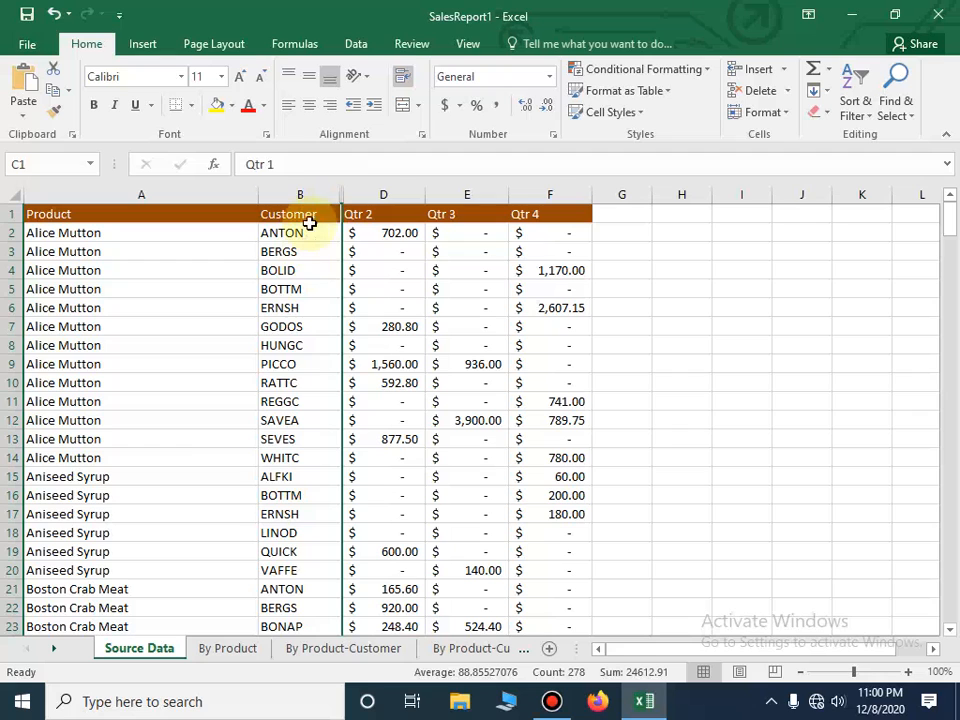
click(778, 342)
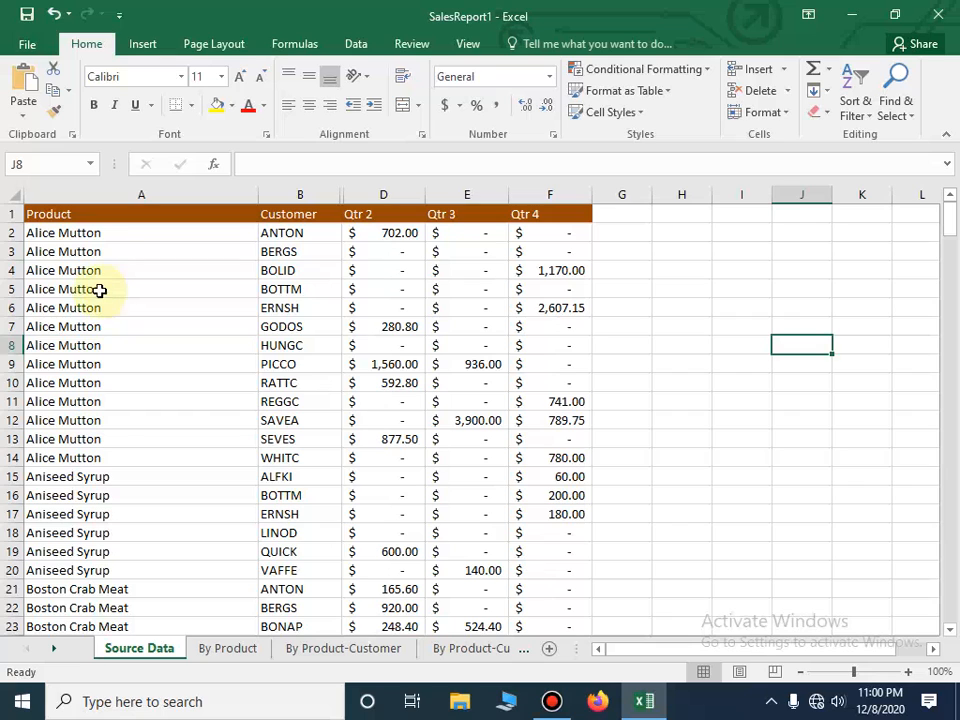
- Hide row 8, the Alice Mutton entry for customer HUNGC
click(14, 351)
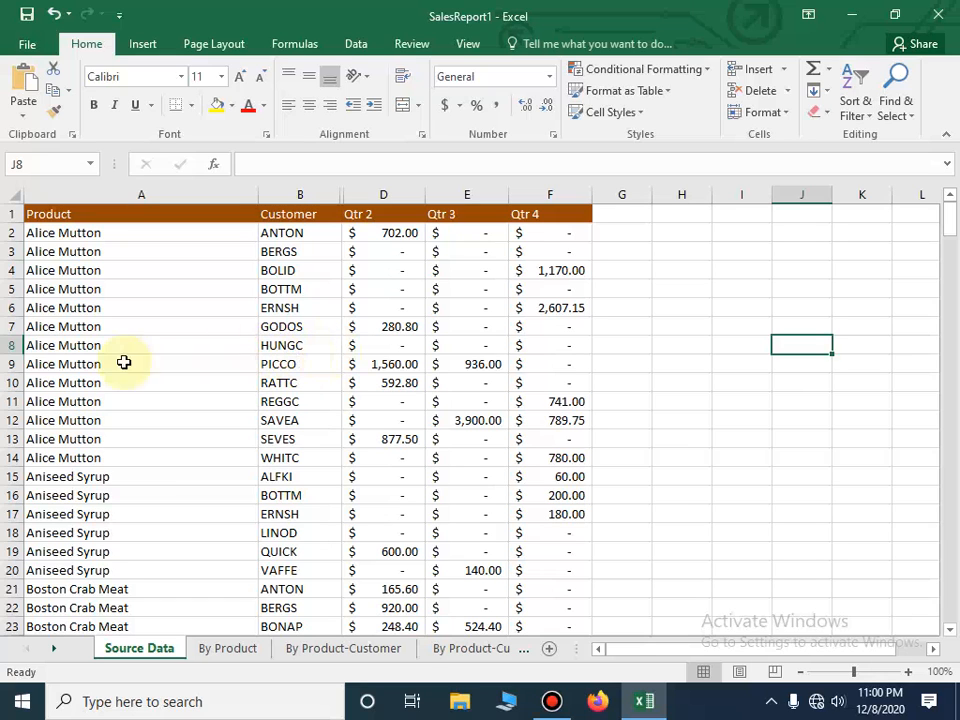
click(11, 345)
right_click(16, 350)
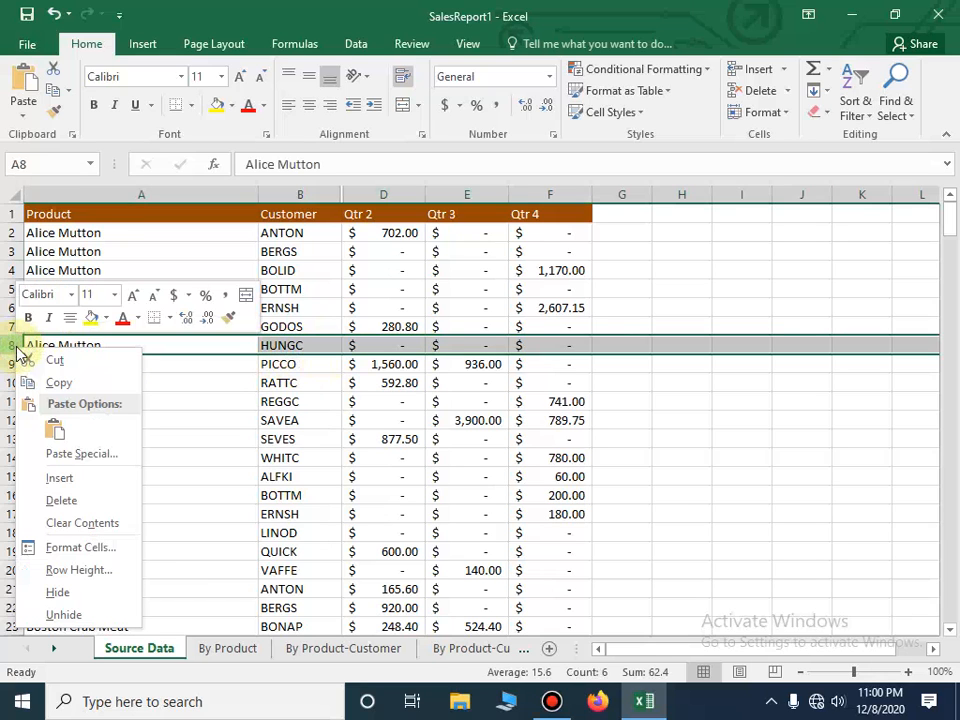
click(90, 596)
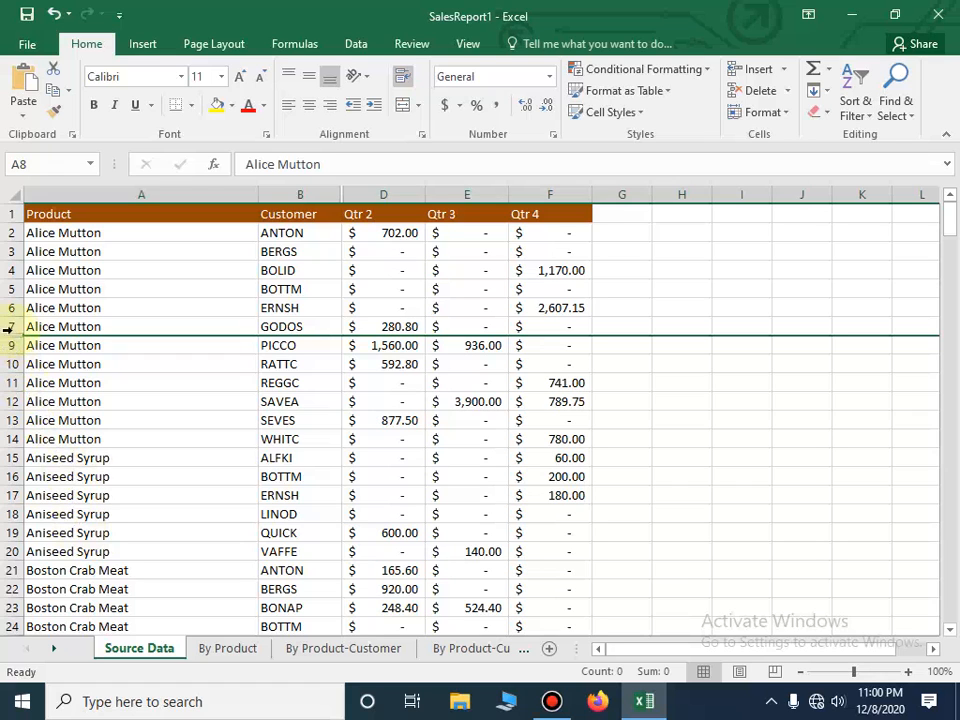
click(724, 455)
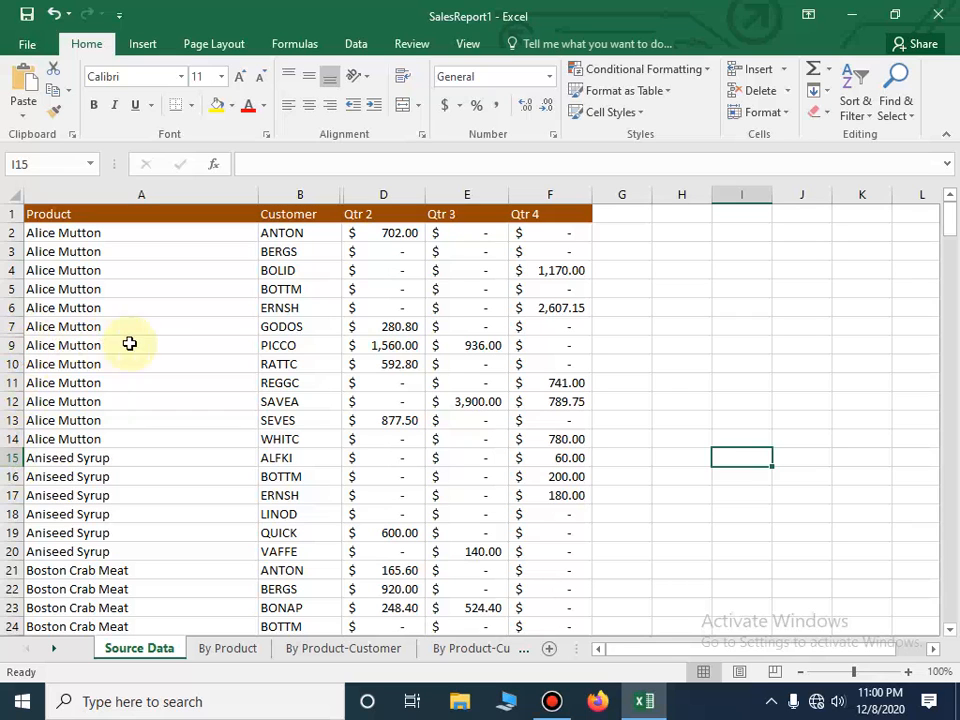
- Hide row 20, the Aniseed Syrup entry for customer VAFFE
right_click(10, 551)
click(60, 517)
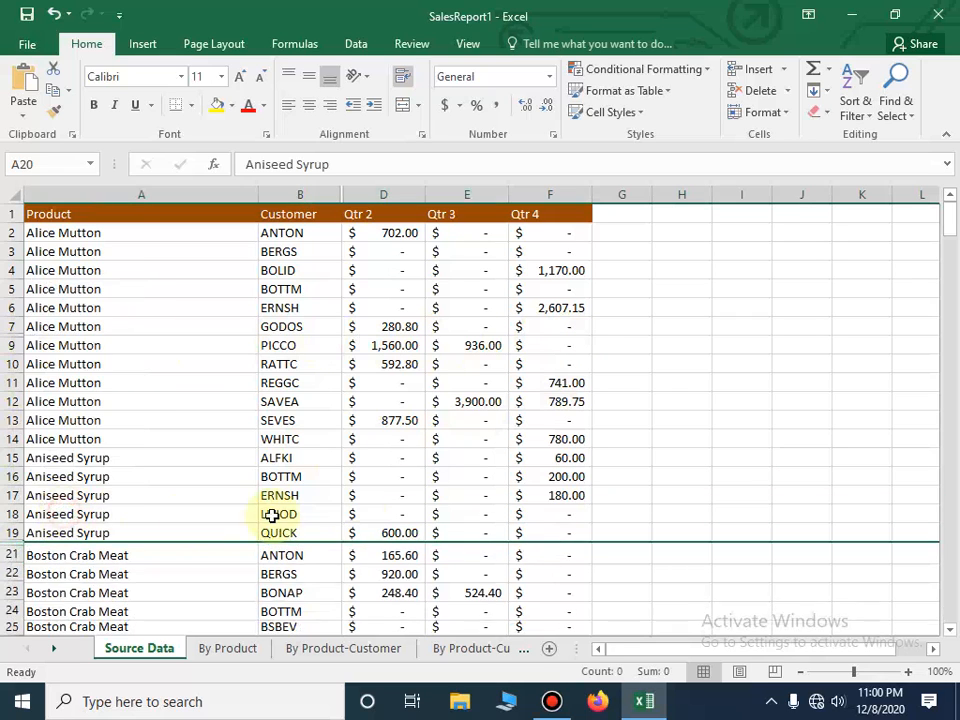
click(648, 477)
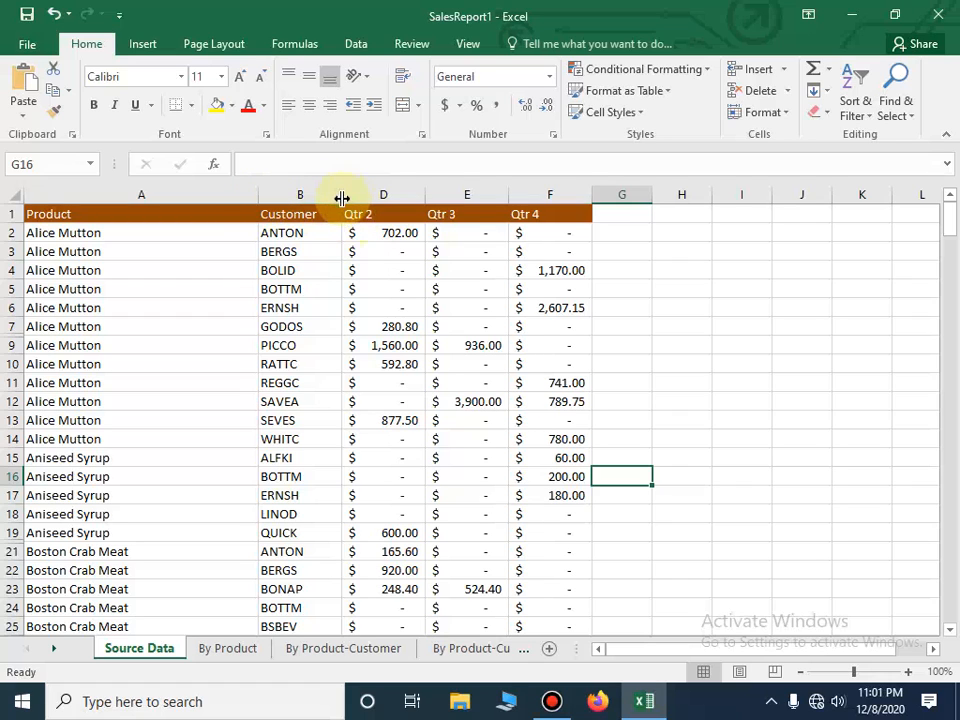
- Unhide the hidden Qtr 1 column between columns B and D
right_click(341, 198)
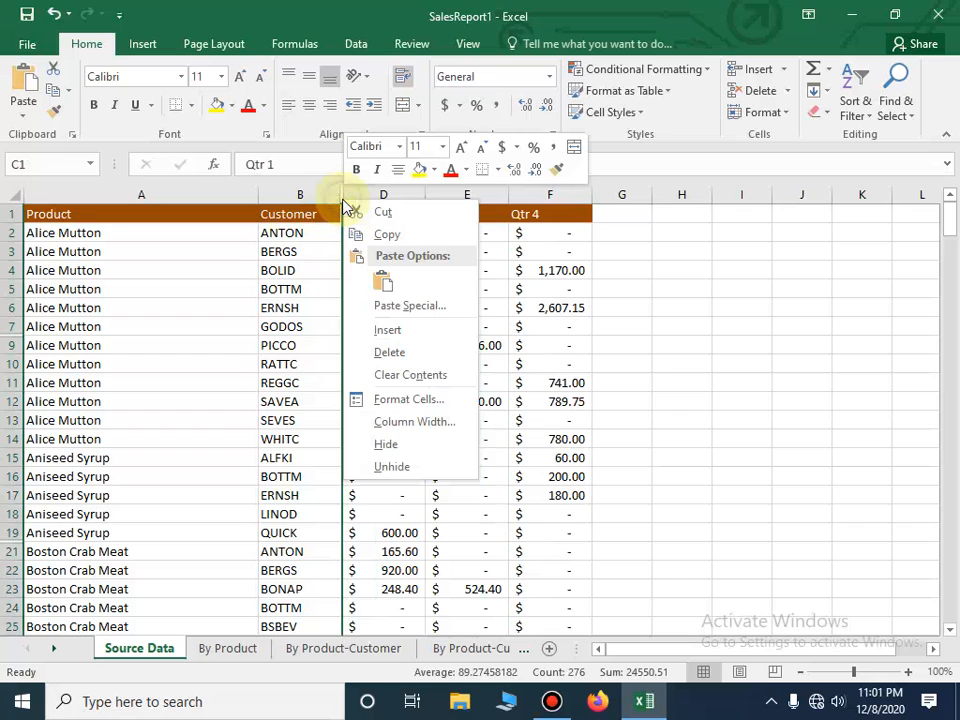
click(407, 472)
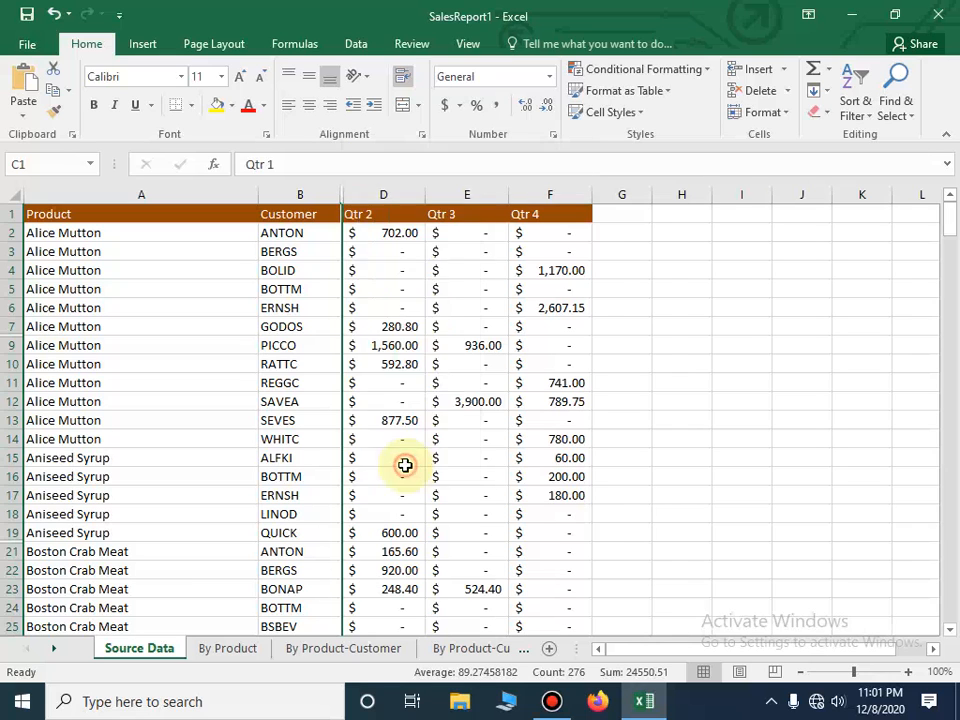
click(625, 356)
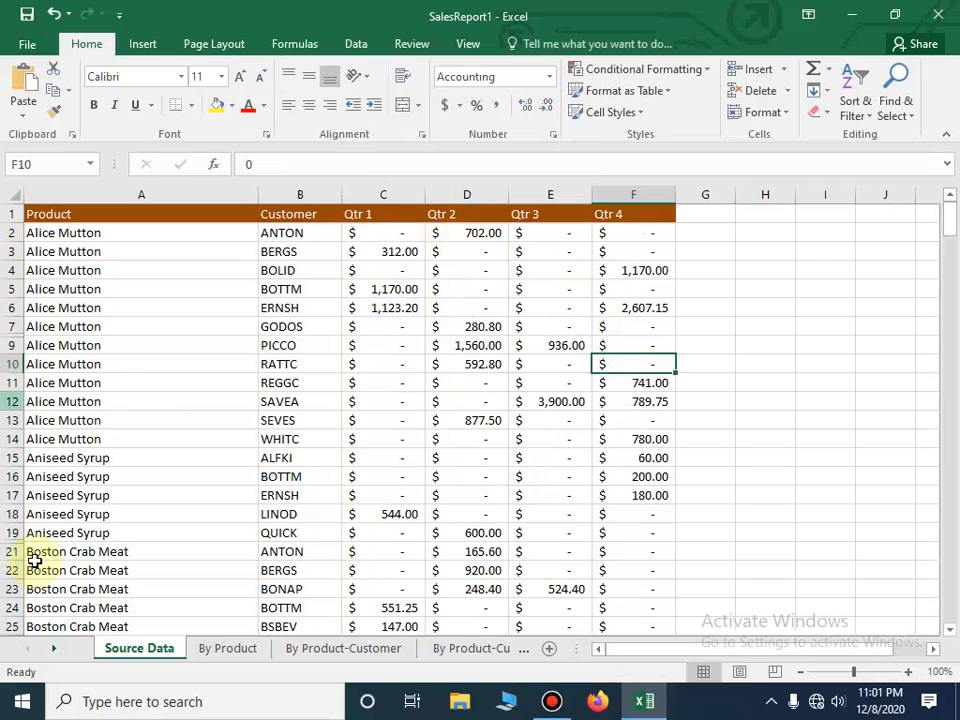
- Try to unhide the row below row 7 with only row 7 selected
right_click(14, 334)
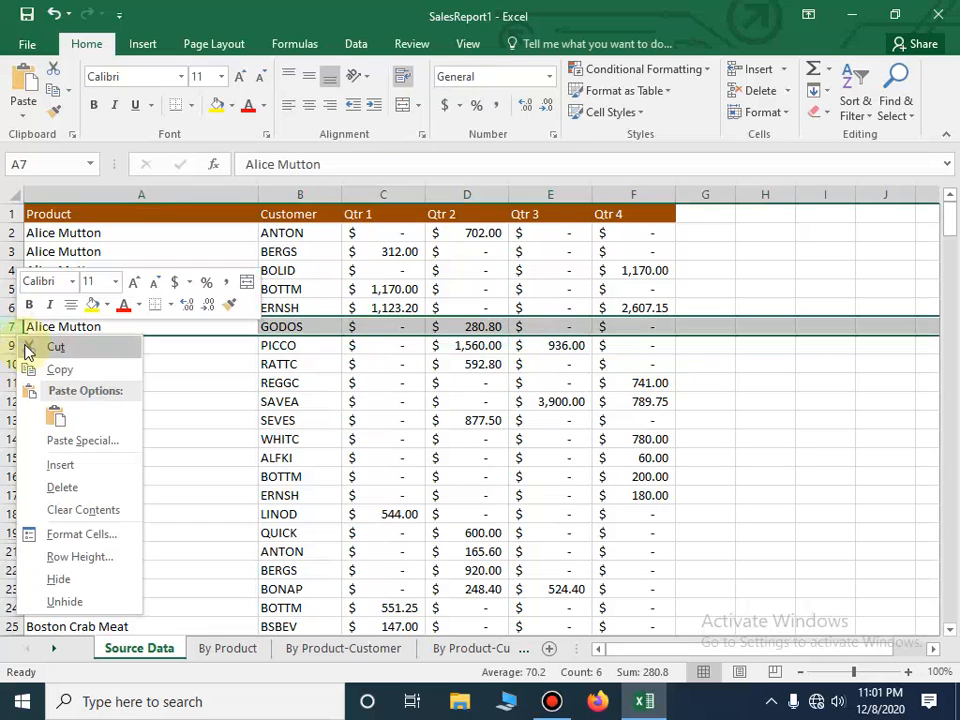
click(63, 603)
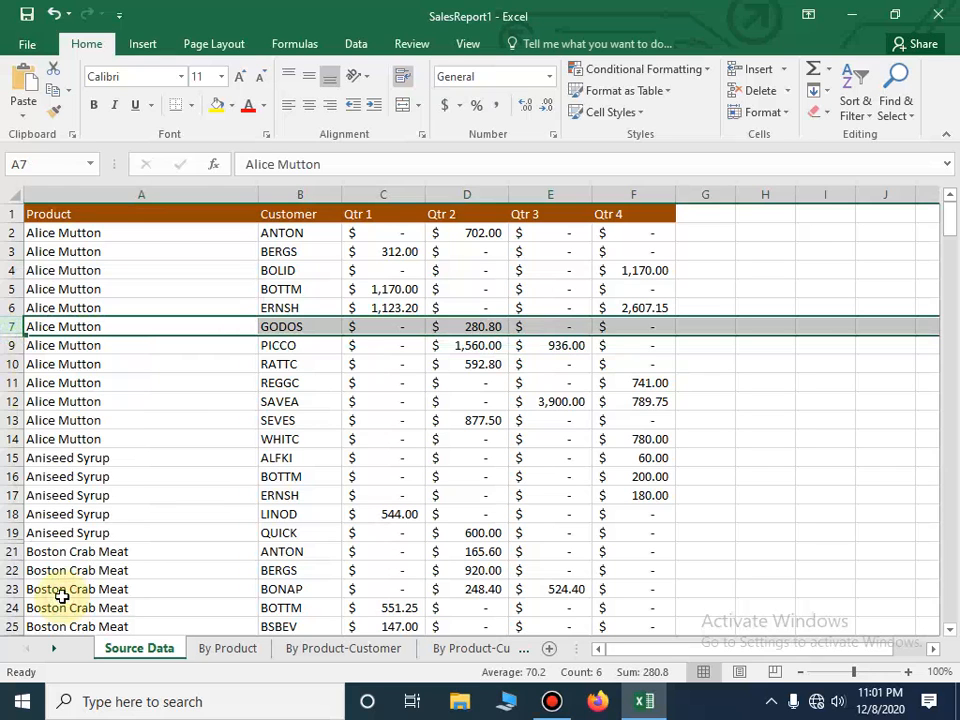
right_click(8, 333)
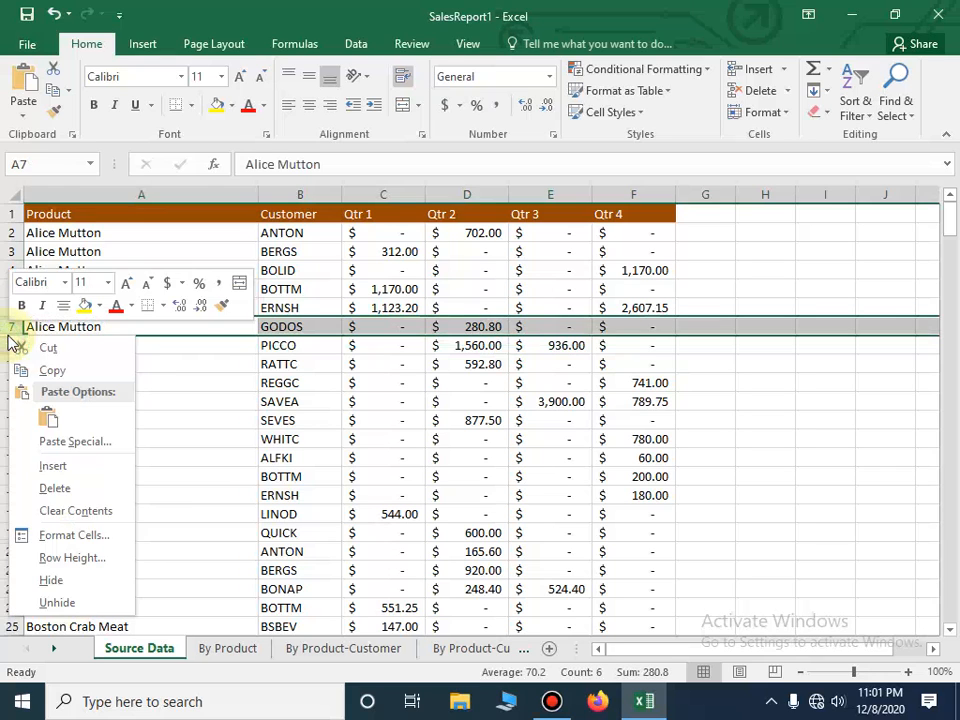
click(66, 603)
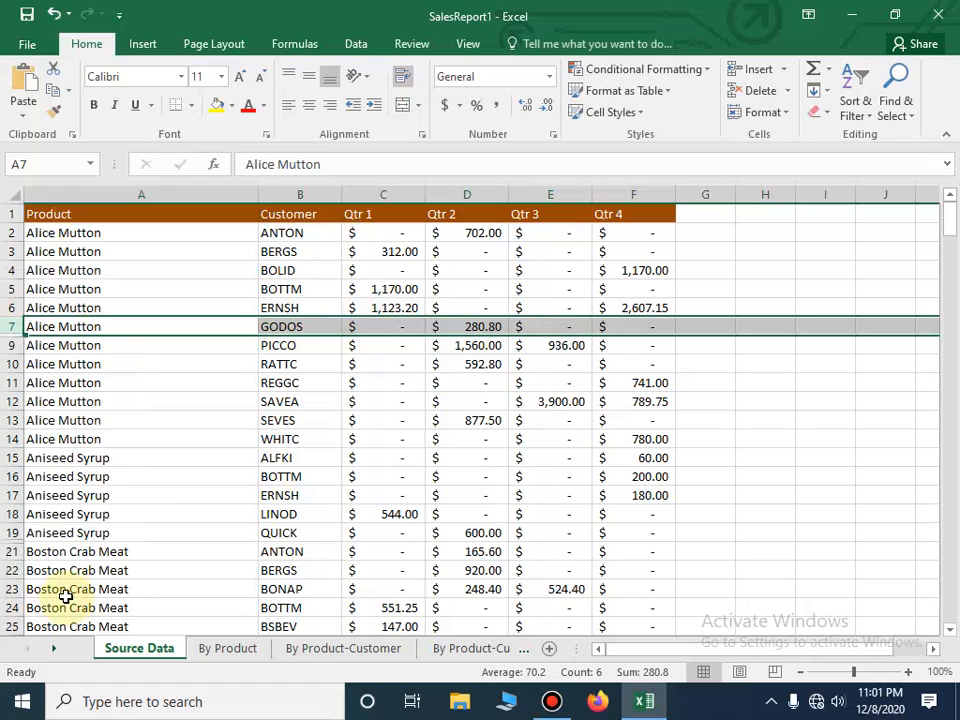
- Unhide row 8 from the hidden boundary between rows 7 and 9
click(8, 337)
right_click(10, 334)
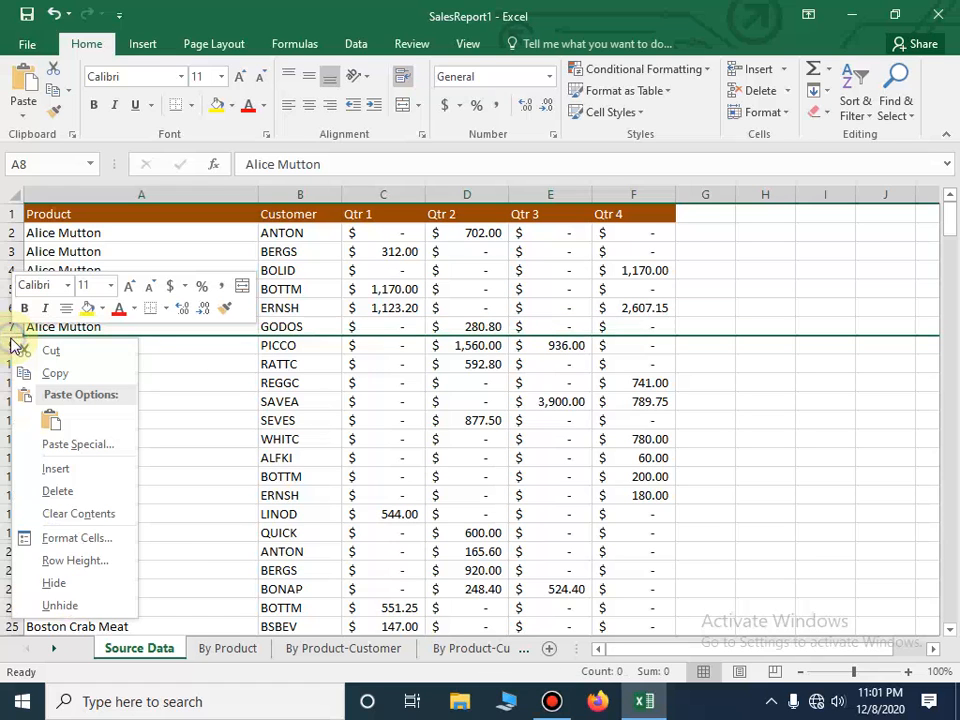
click(70, 605)
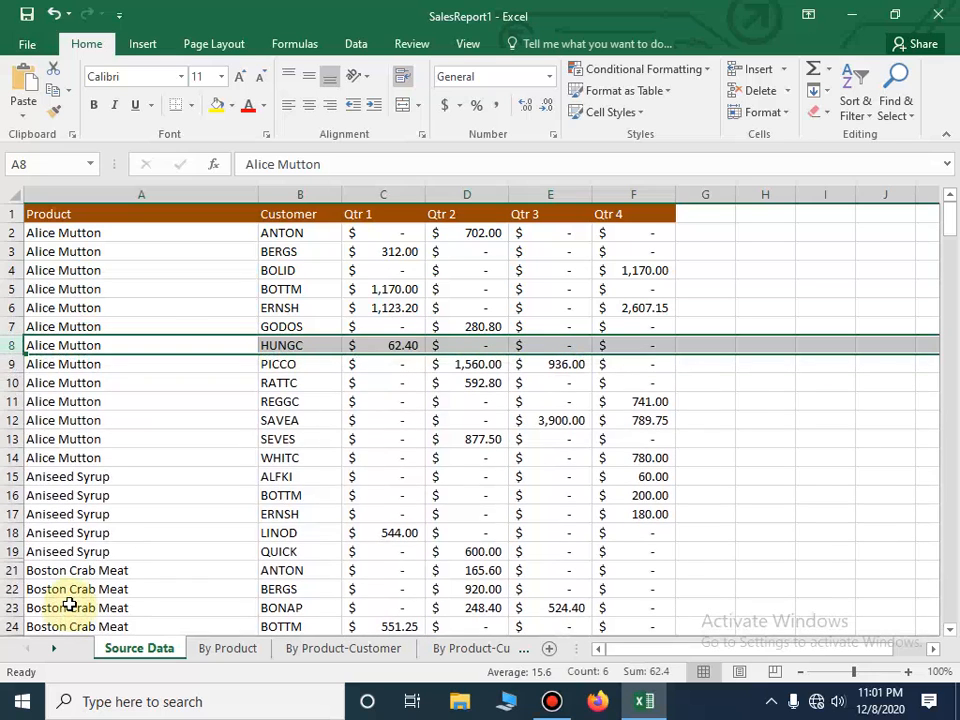
click(205, 535)
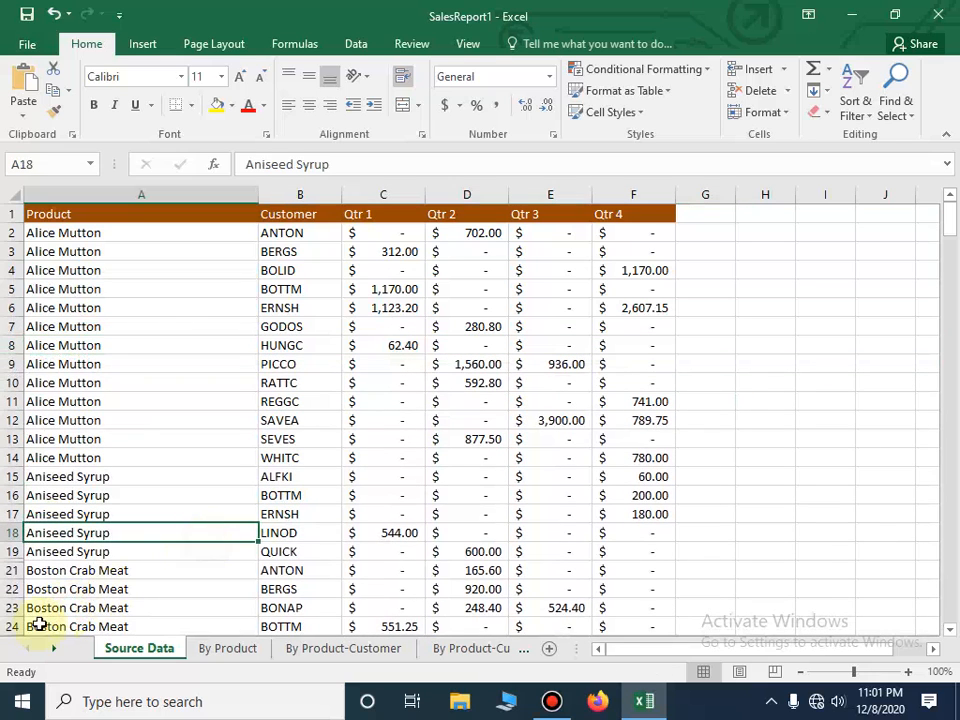
- Unhide row 20 from the hidden boundary between rows 19 and 21
click(12, 562)
right_click(12, 562)
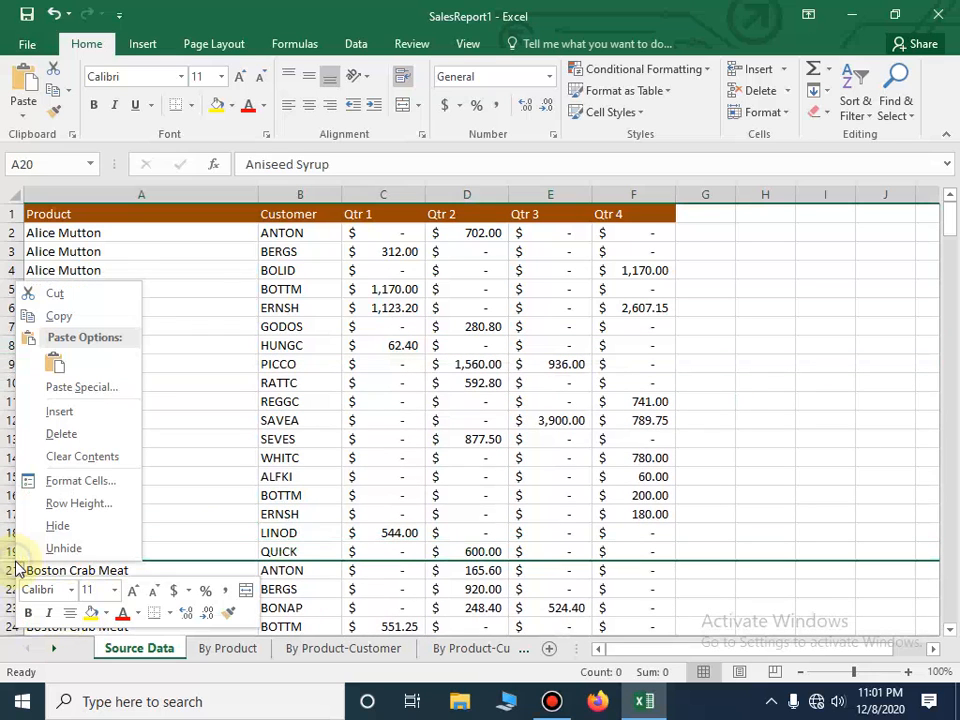
click(66, 548)
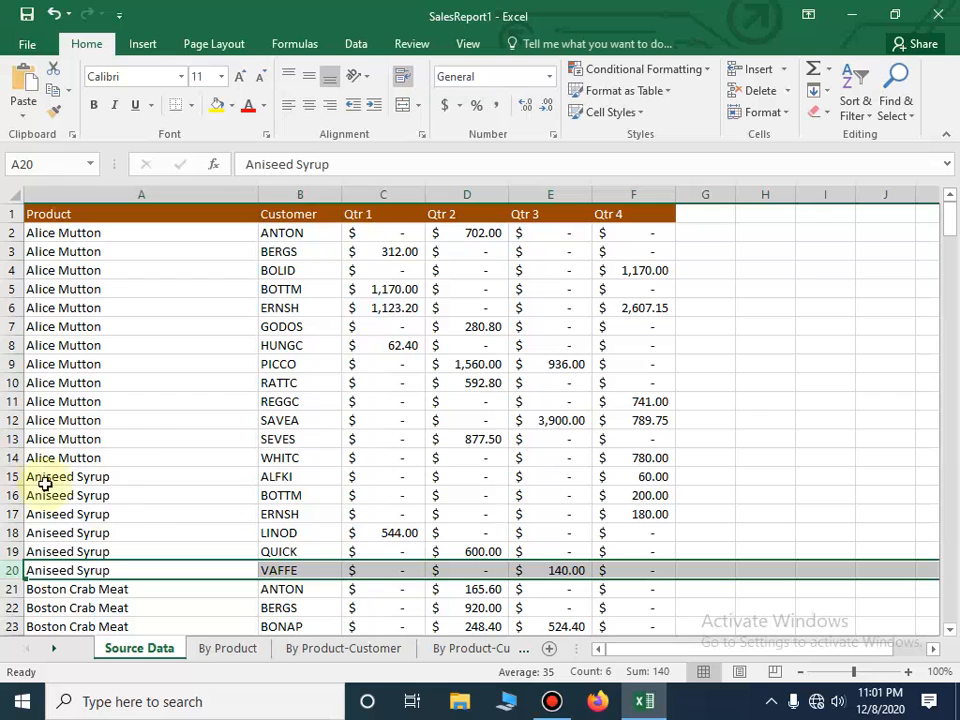
- Delete the Customer column and insert a blank column before Qtr 3
right_click(305, 192)
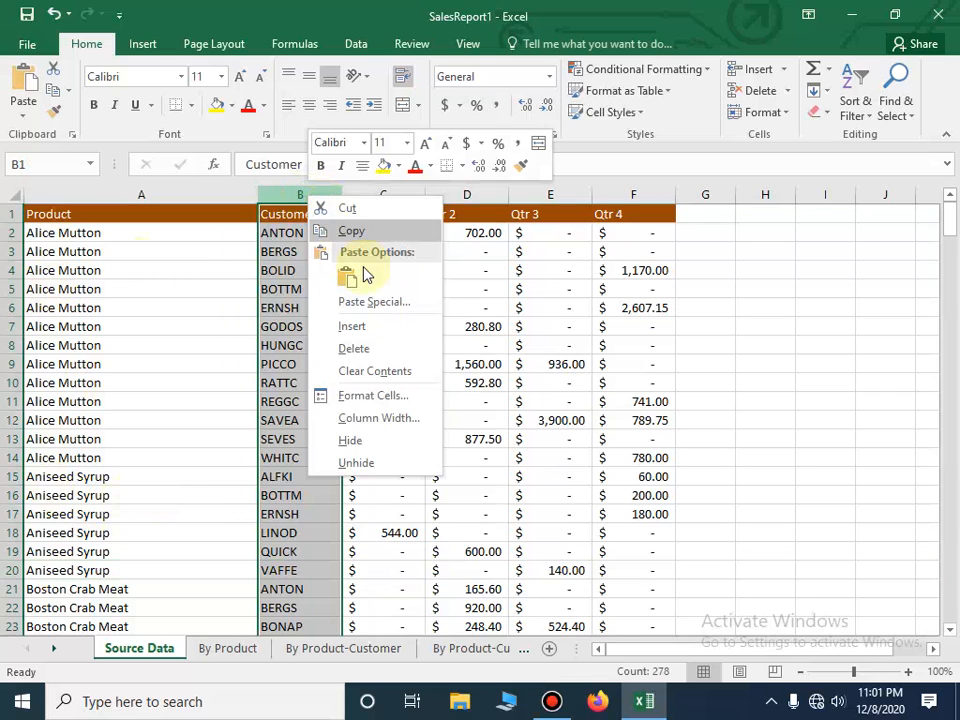
click(397, 355)
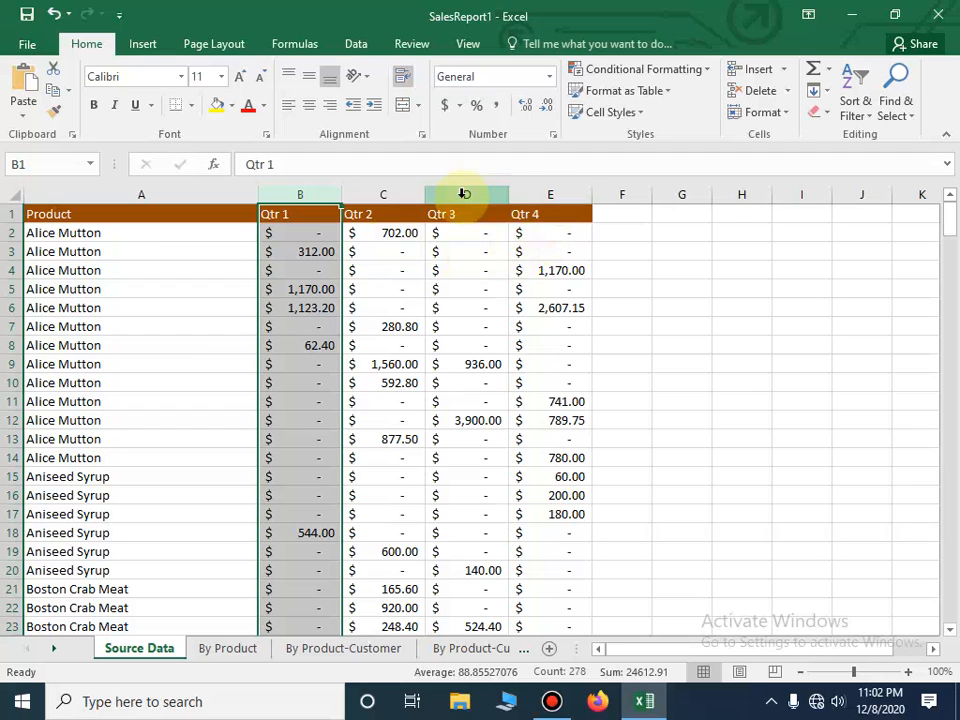
right_click(465, 194)
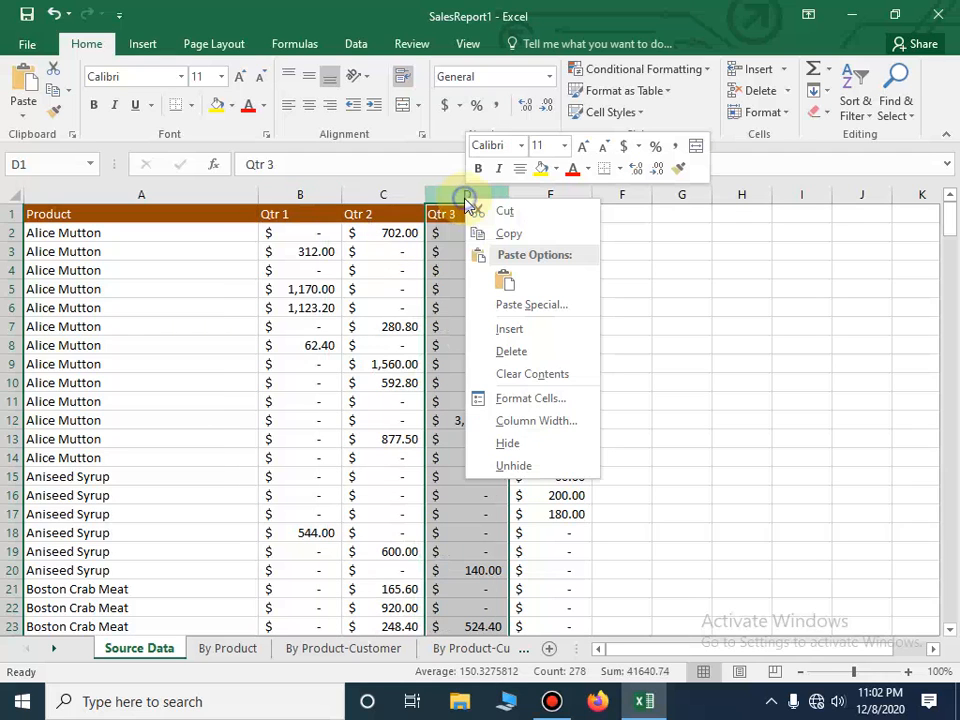
click(511, 329)
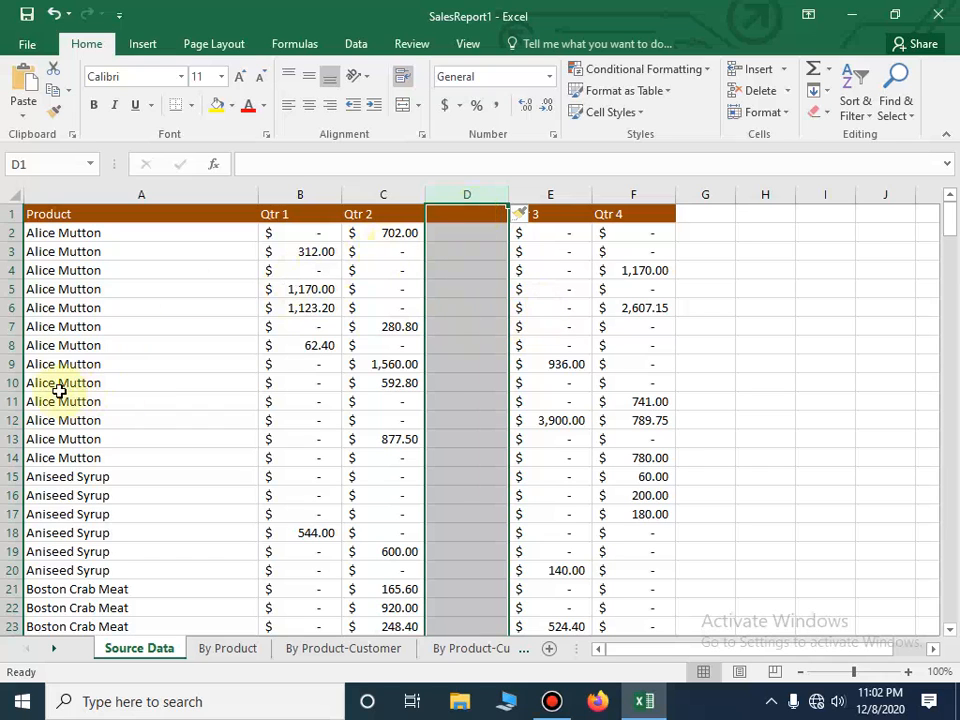
- Delete row 10 on its own, and delete rows 1 through 10 together as a block
right_click(16, 386)
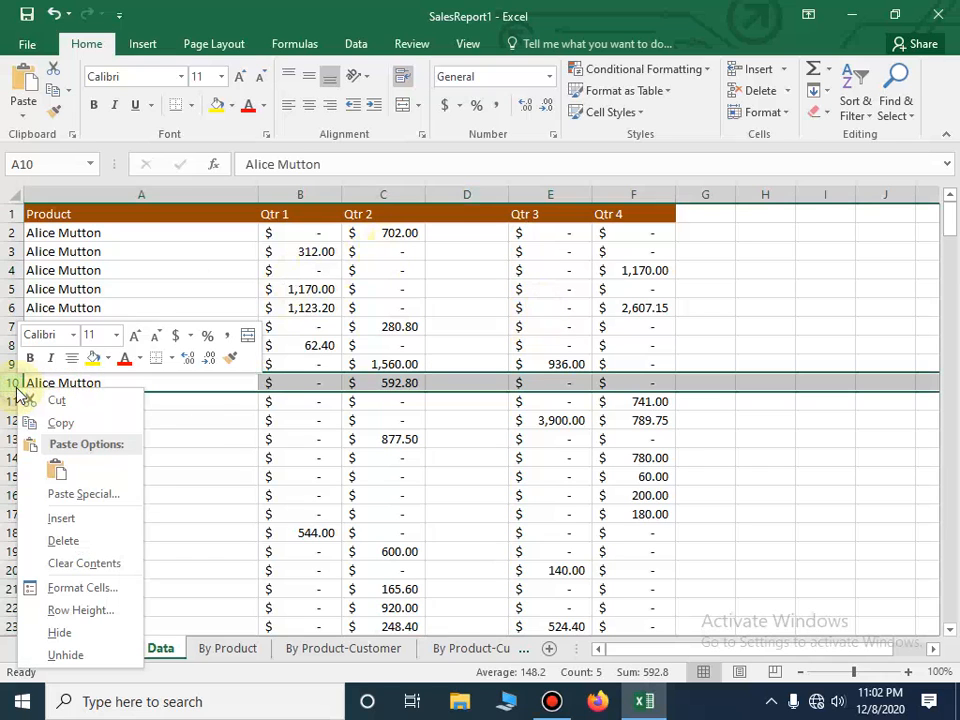
click(62, 541)
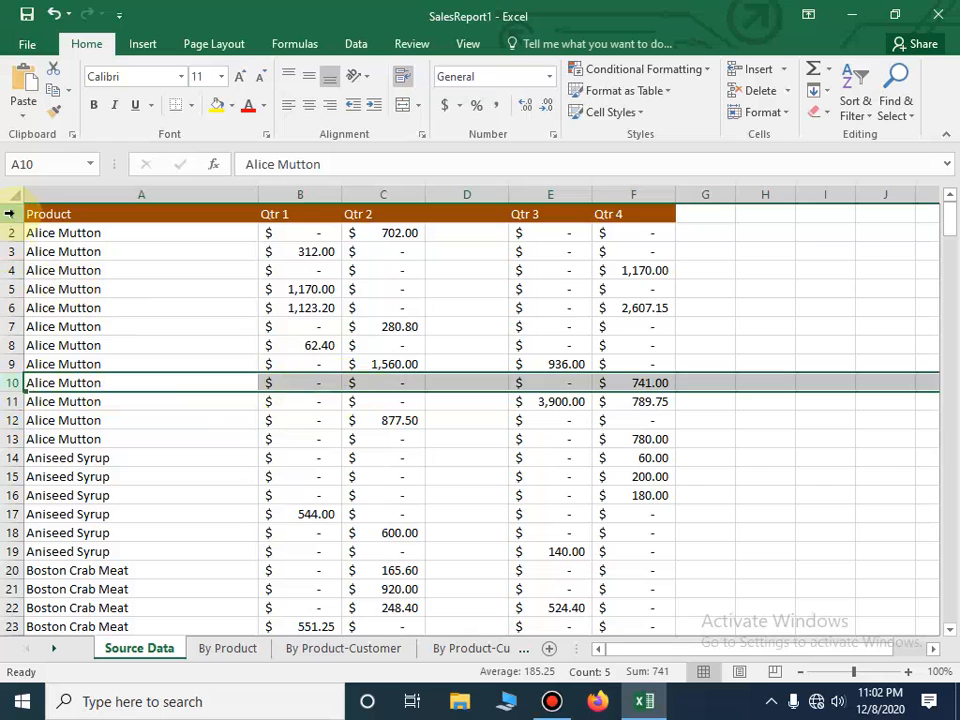
drag(11, 213, 11, 384)
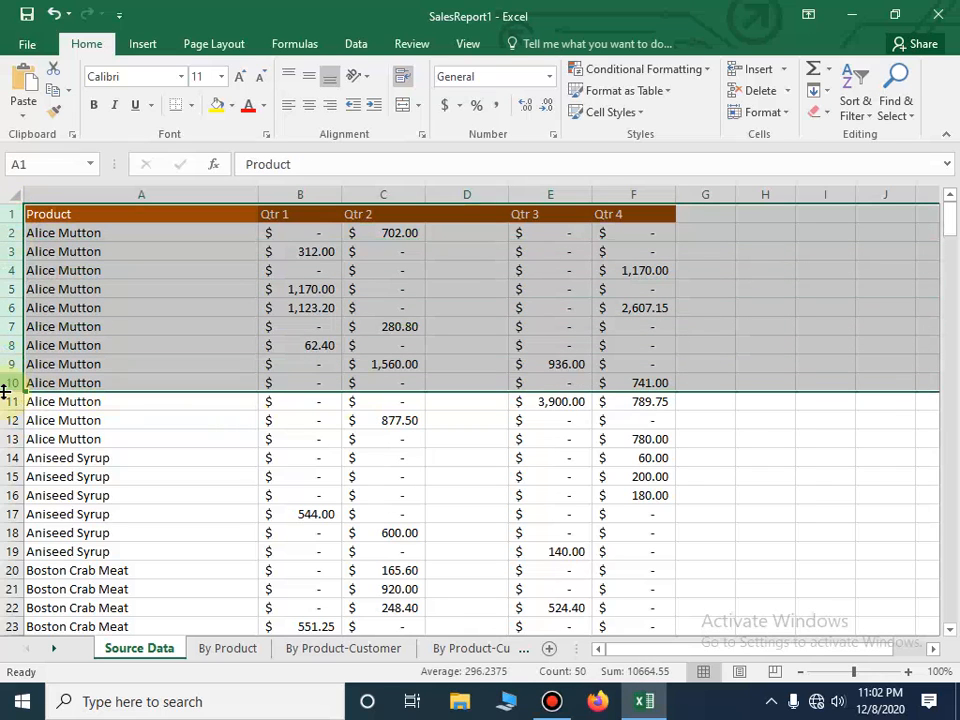
right_click(10, 389)
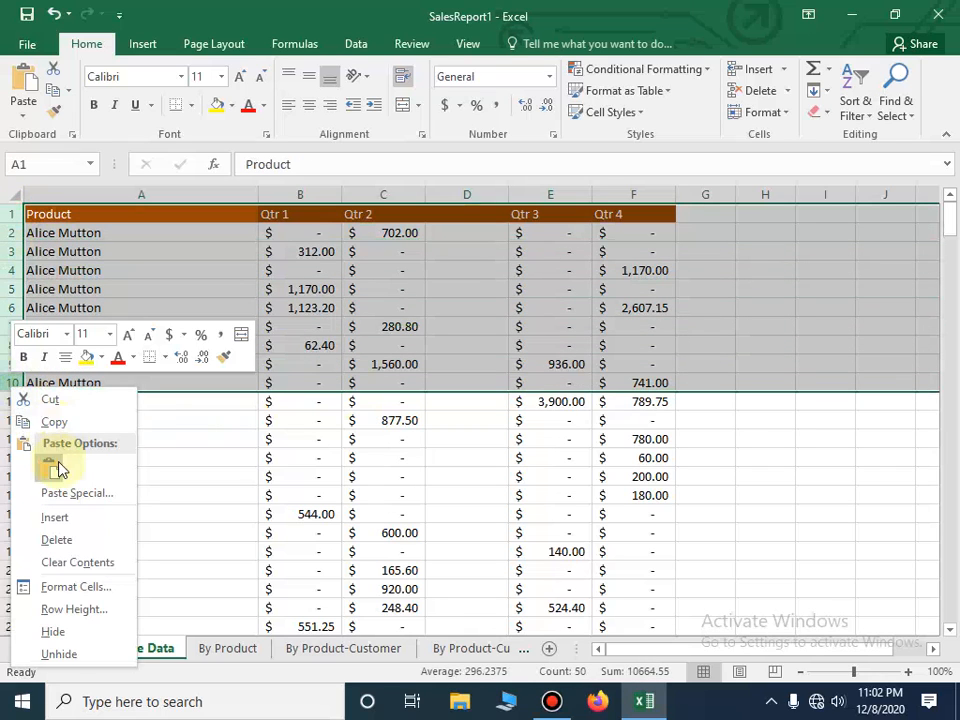
click(76, 538)
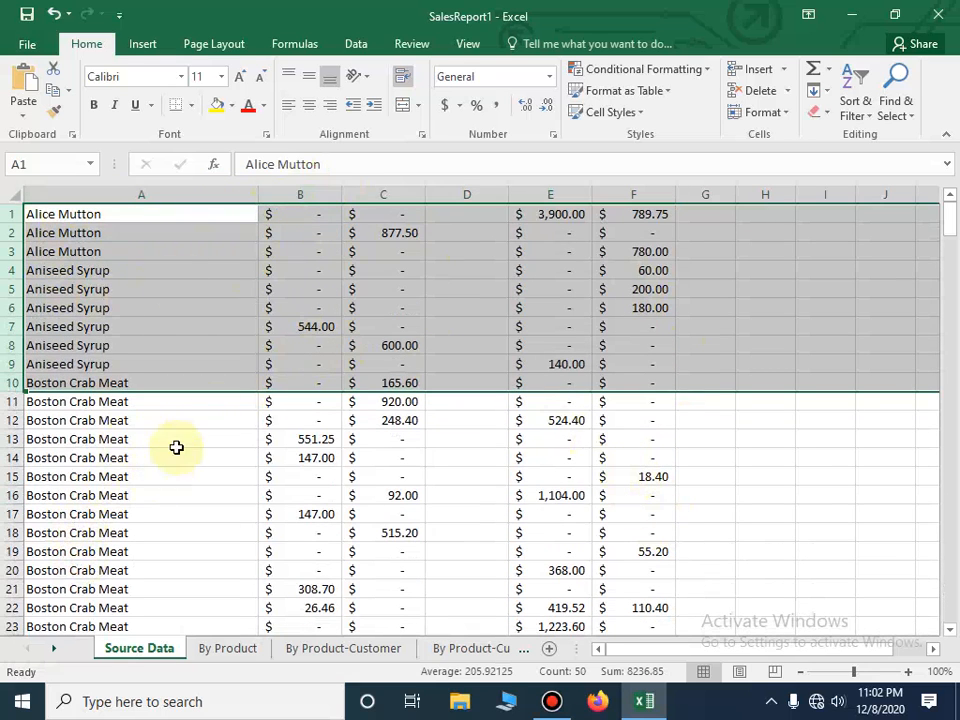
click(225, 465)
- Delete columns B through E together, including the blank column D
click(310, 196)
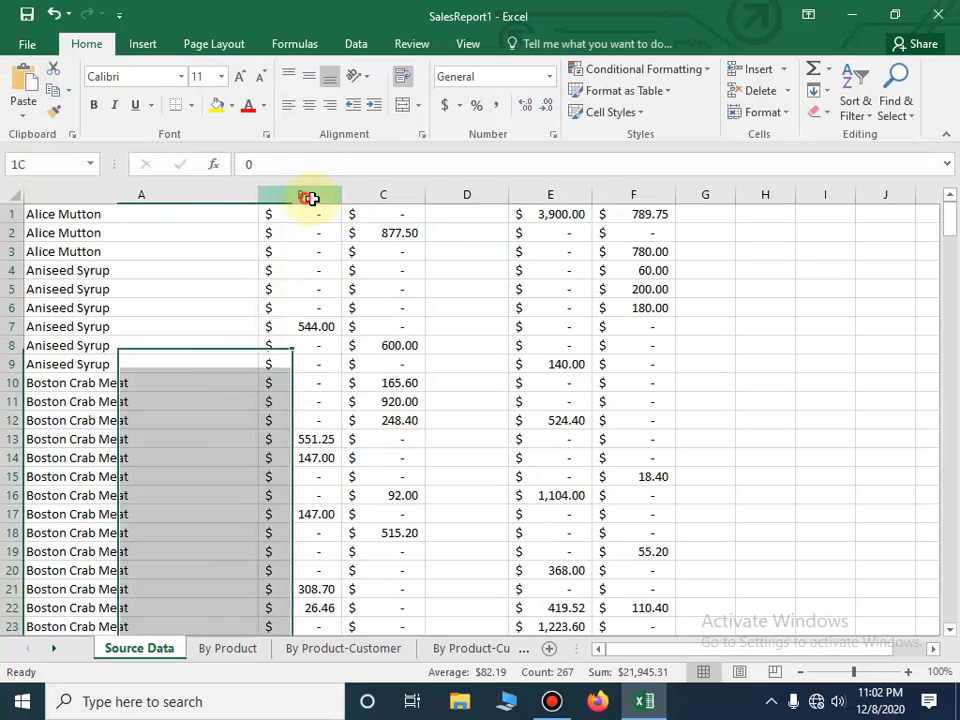
drag(310, 198, 542, 201)
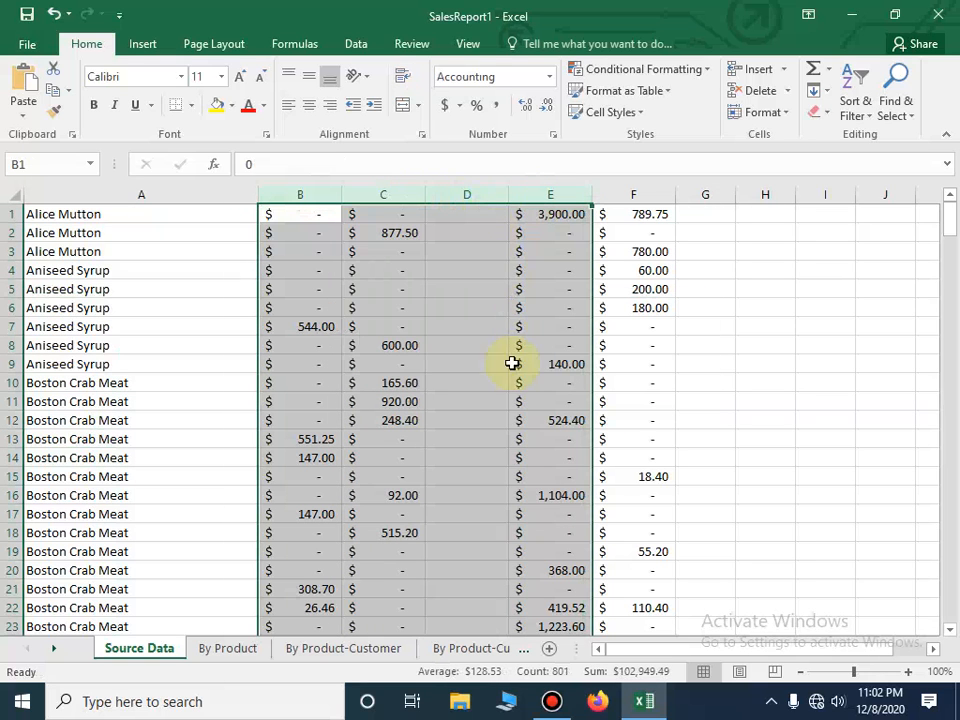
right_click(479, 198)
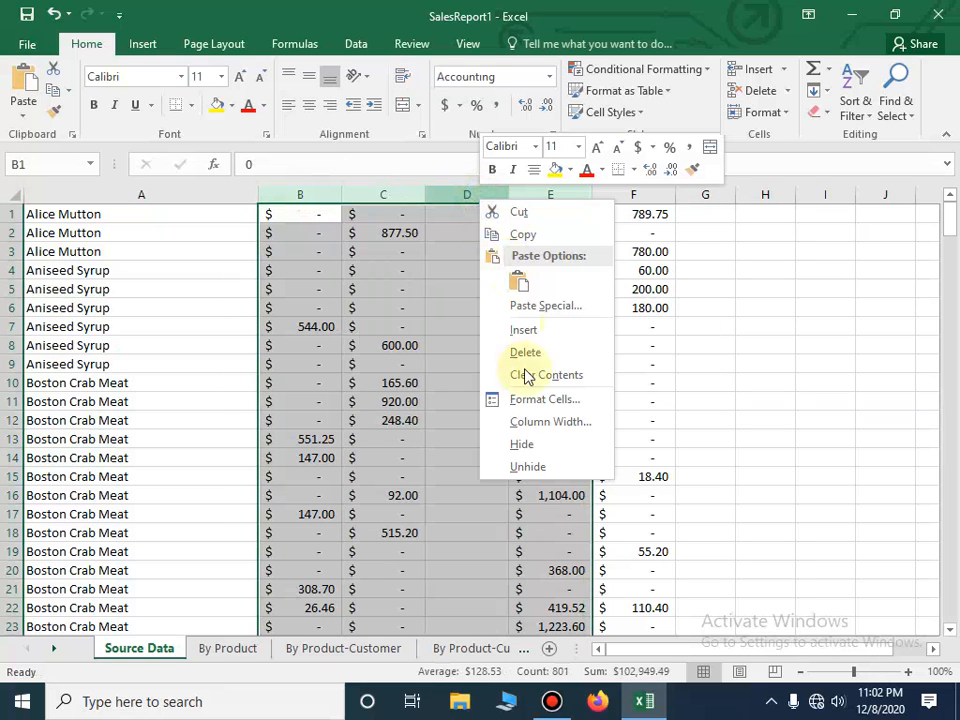
click(522, 352)
click(648, 323)
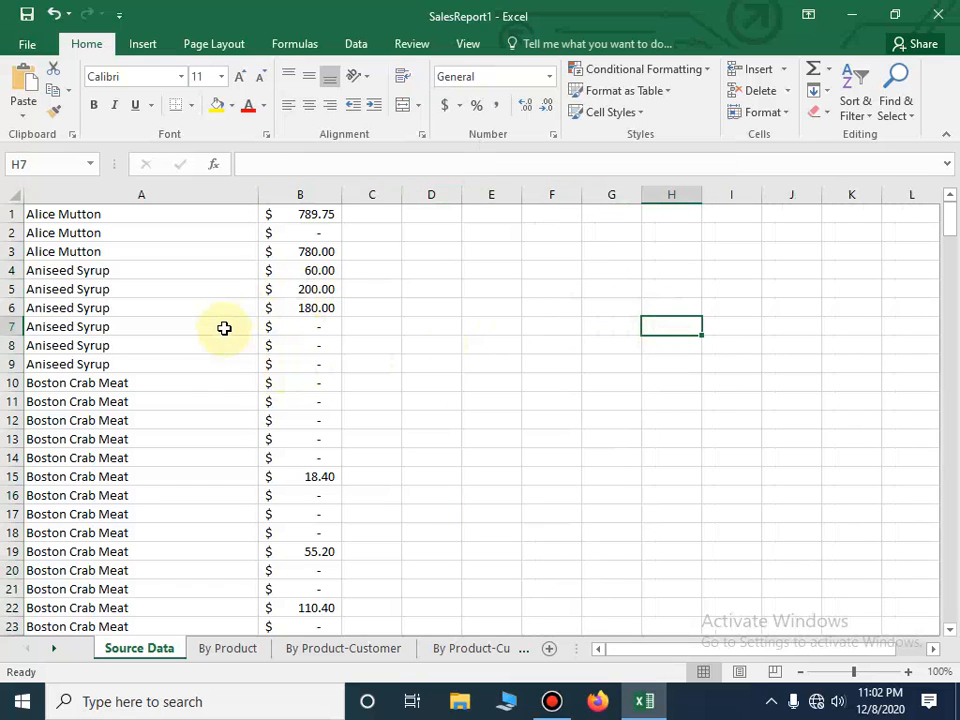
right_click(207, 210)
click(295, 362)
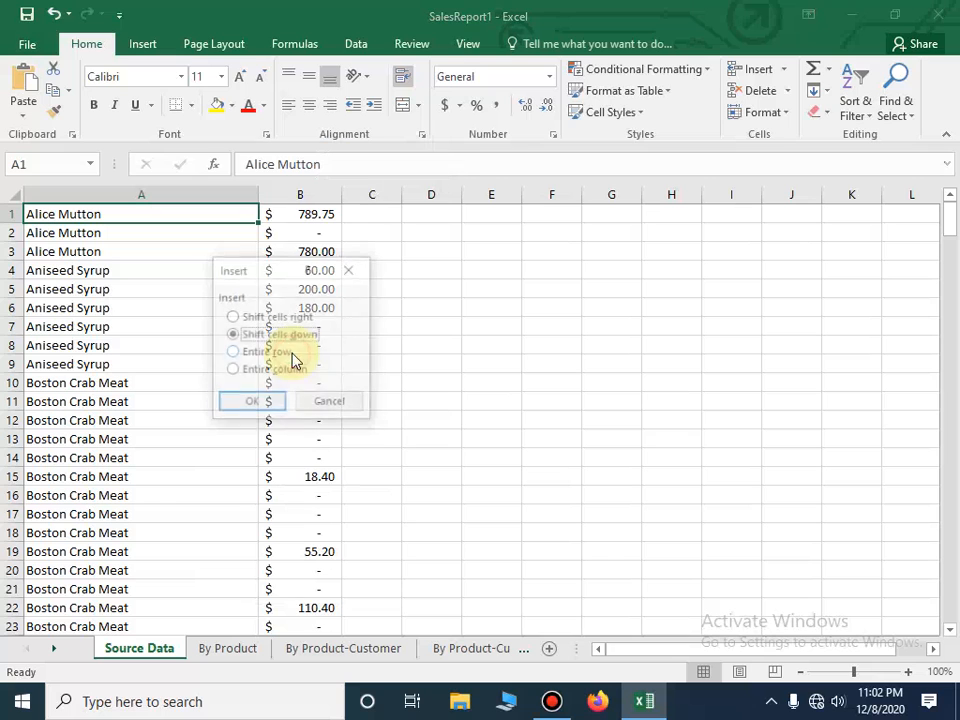
click(332, 405)
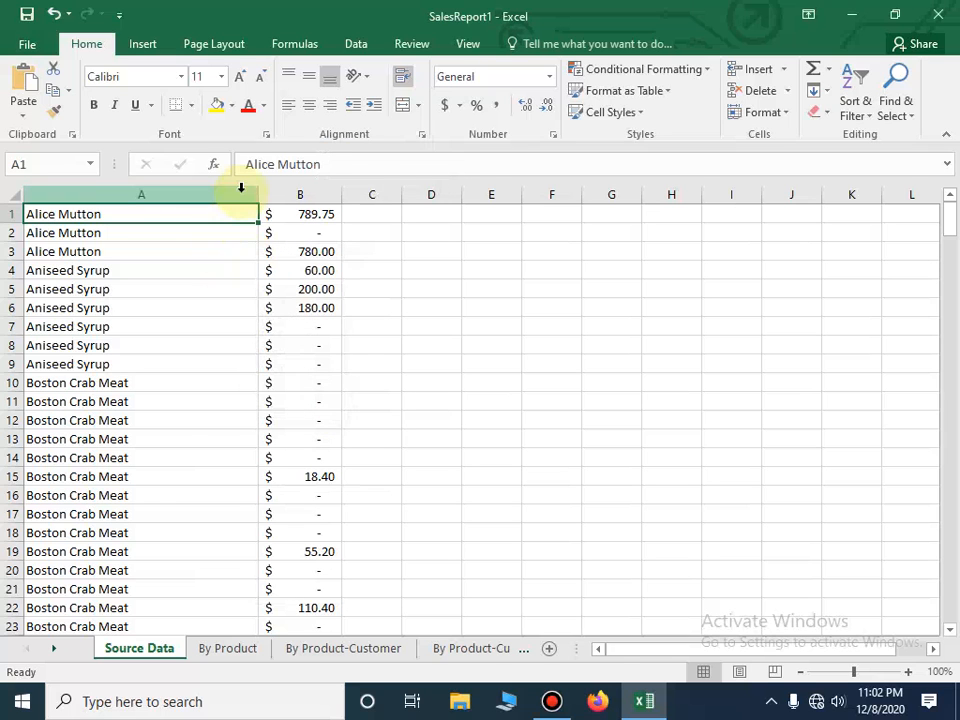
- Insert a blank column before column A, ahead of the product names
click(242, 193)
right_click(242, 194)
click(290, 323)
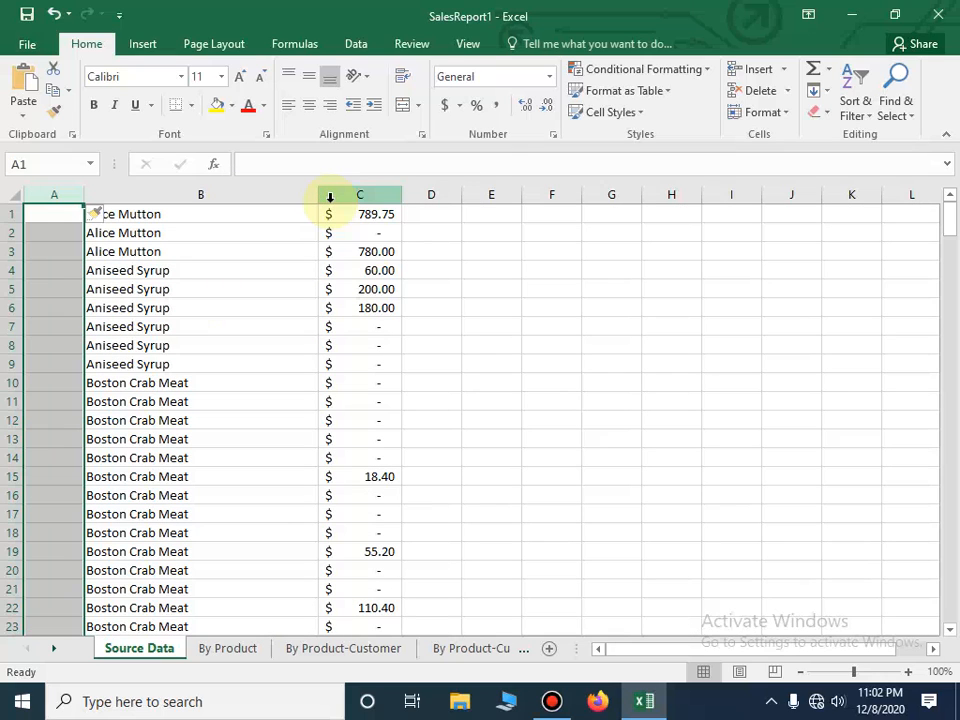
- Switch from the workbook to the desktop's logo image and display it full screen
click(852, 15)
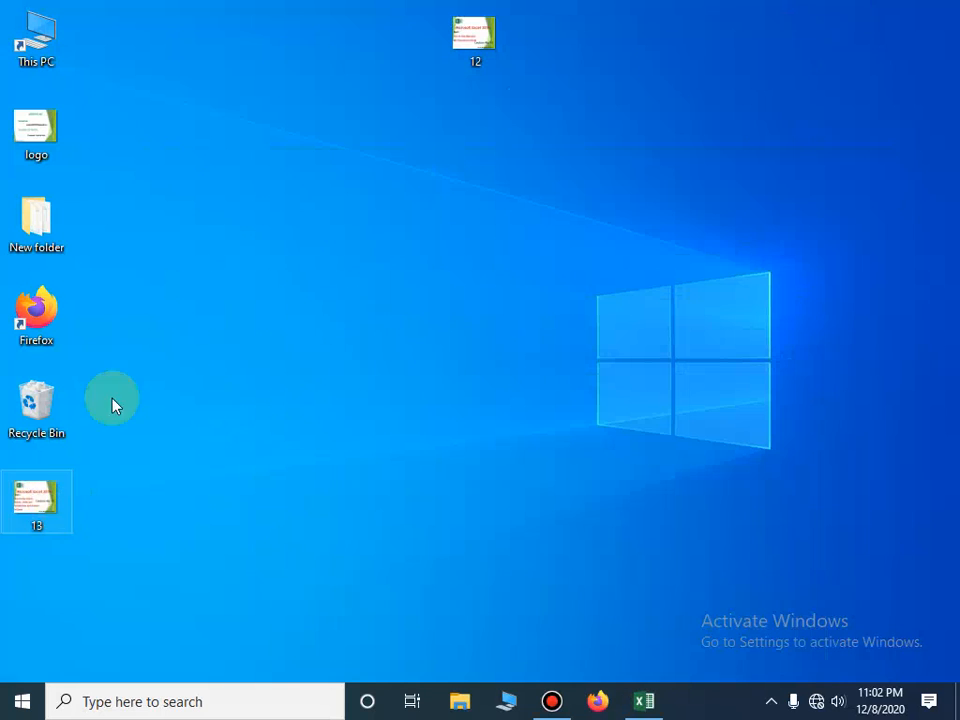
double_click(36, 130)
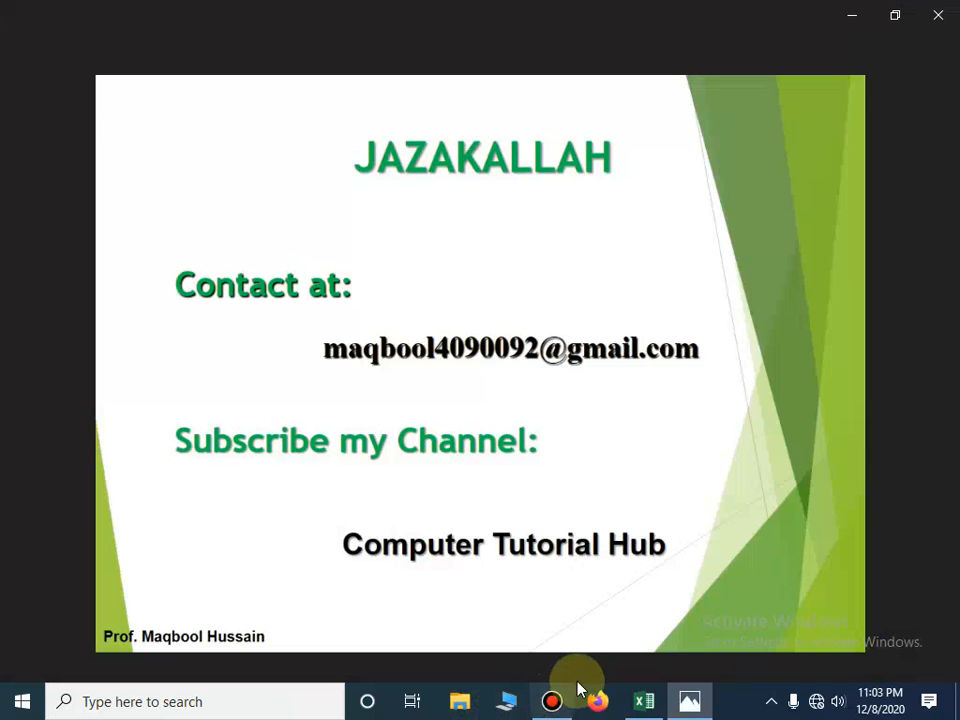
click(927, 653)
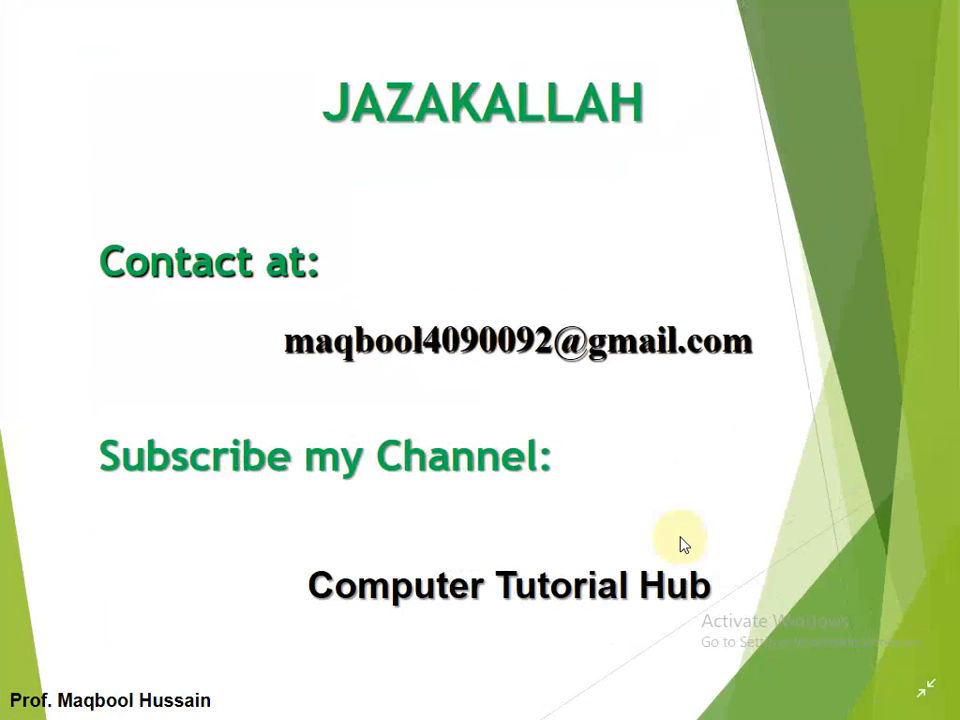